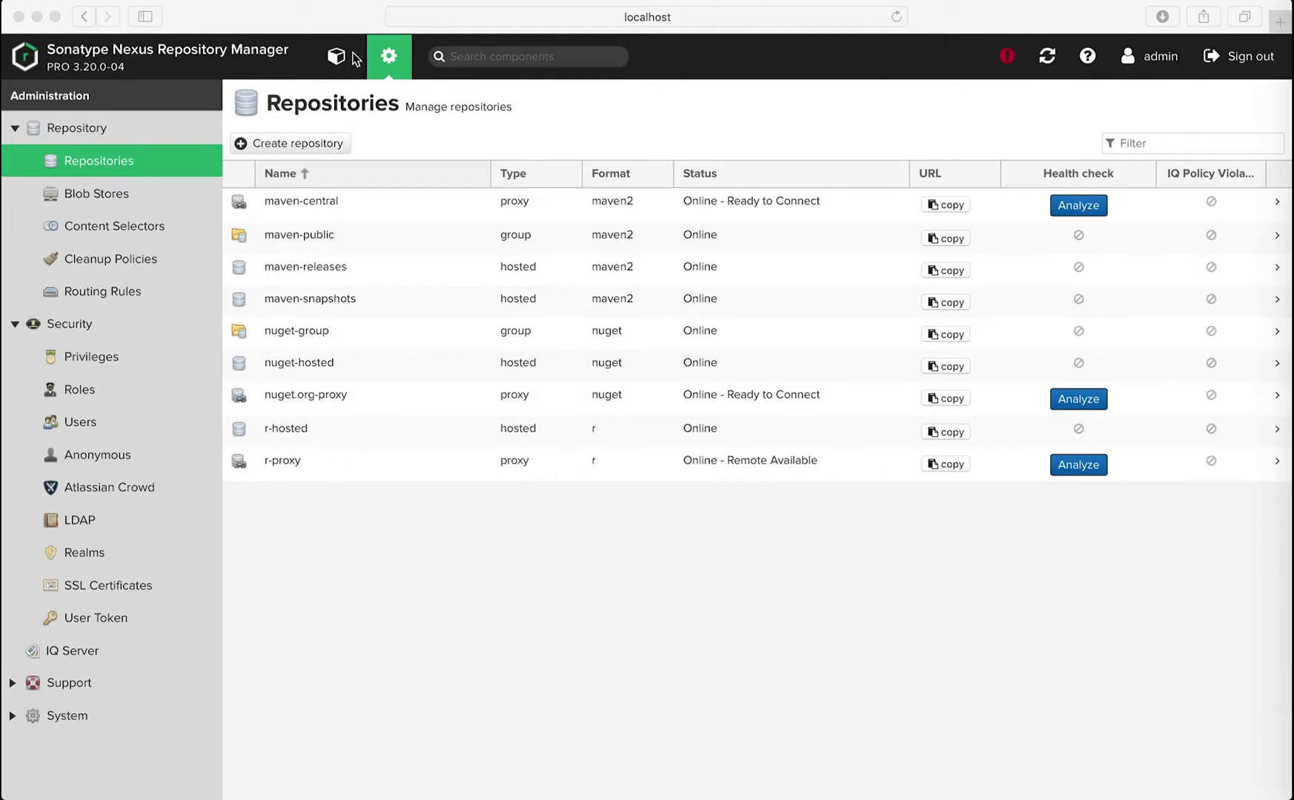
Step: Browse the R component search (empty) and go to the repository upload page
left_click(335, 67)
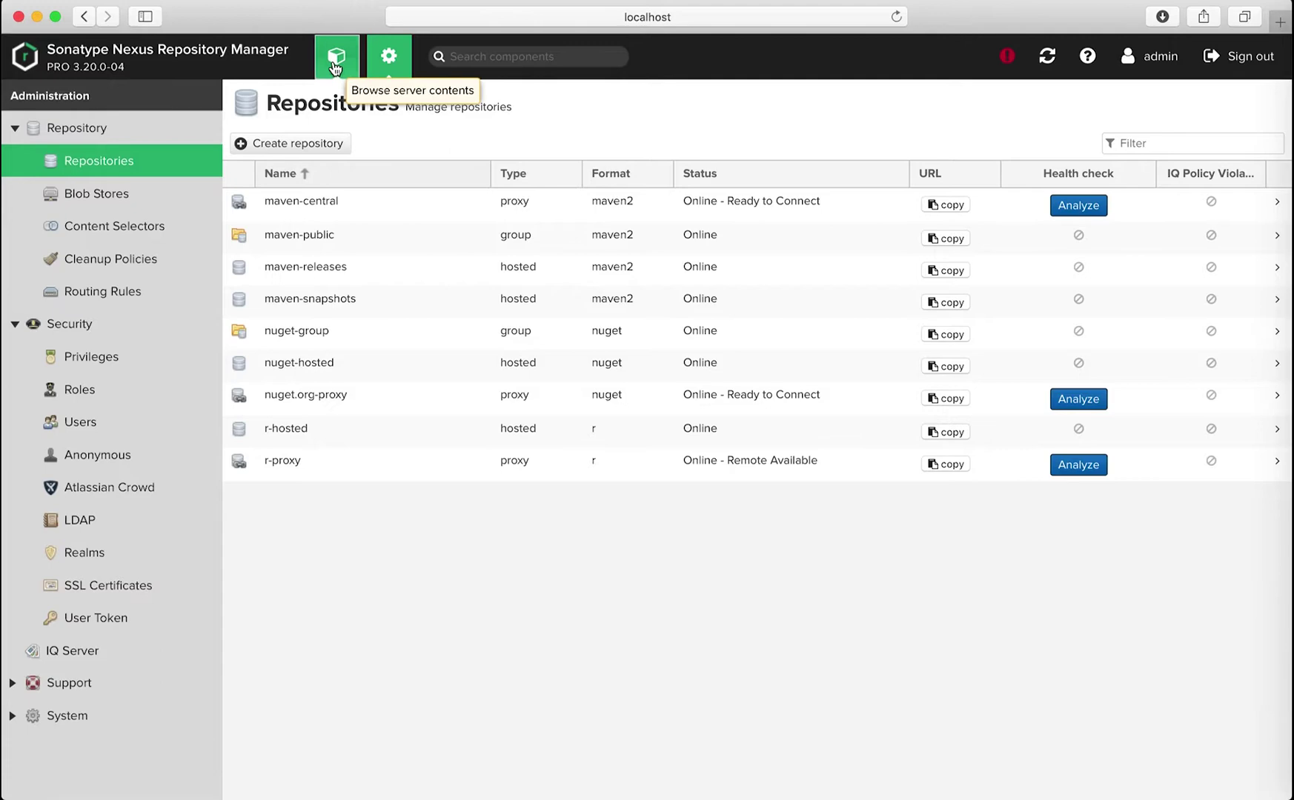
left_click(335, 66)
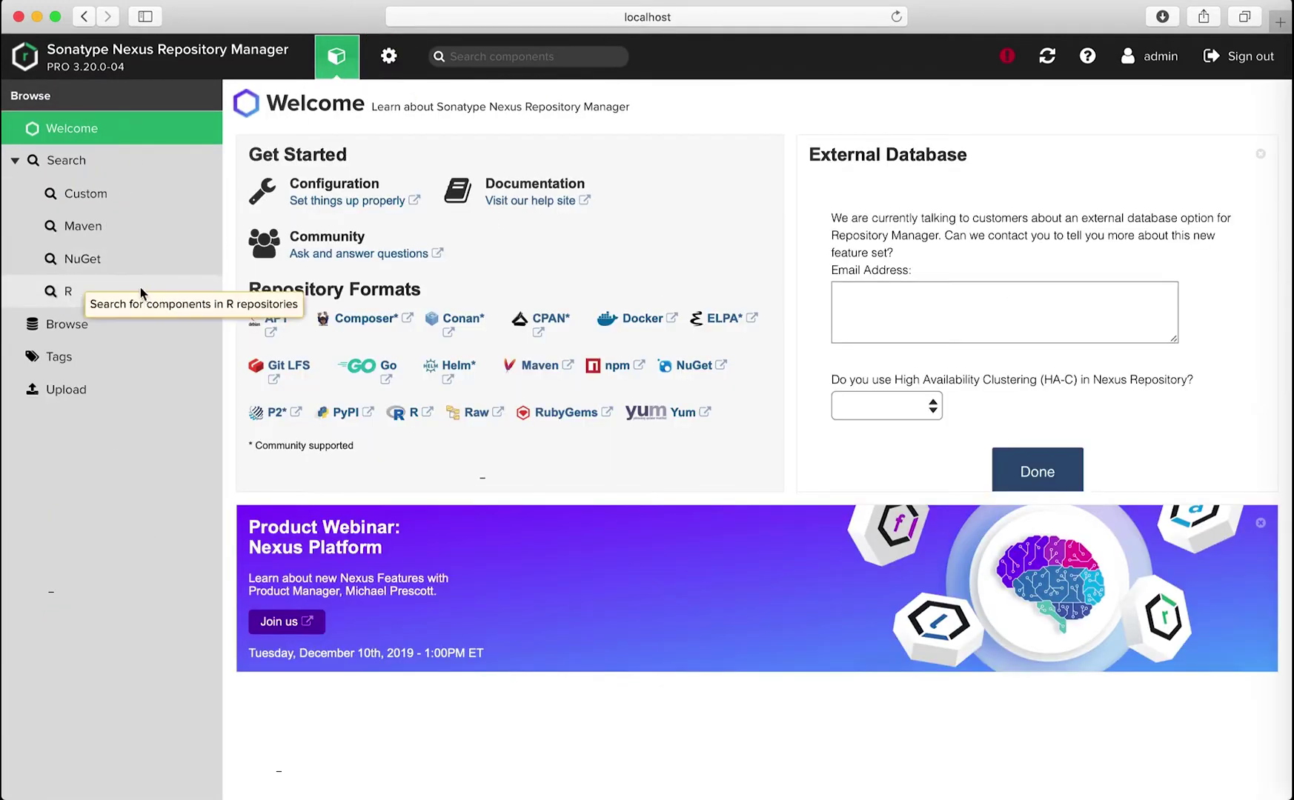
left_click(91, 303)
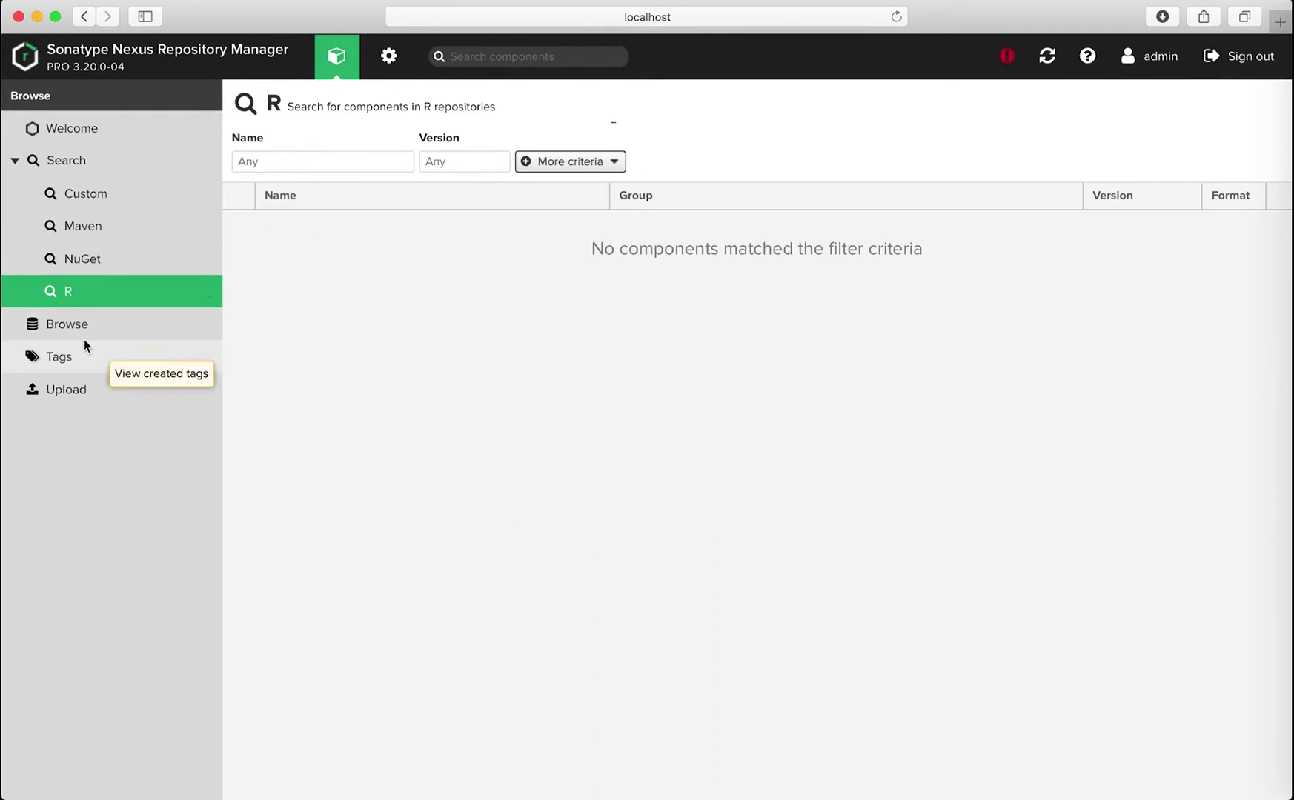
left_click(67, 388)
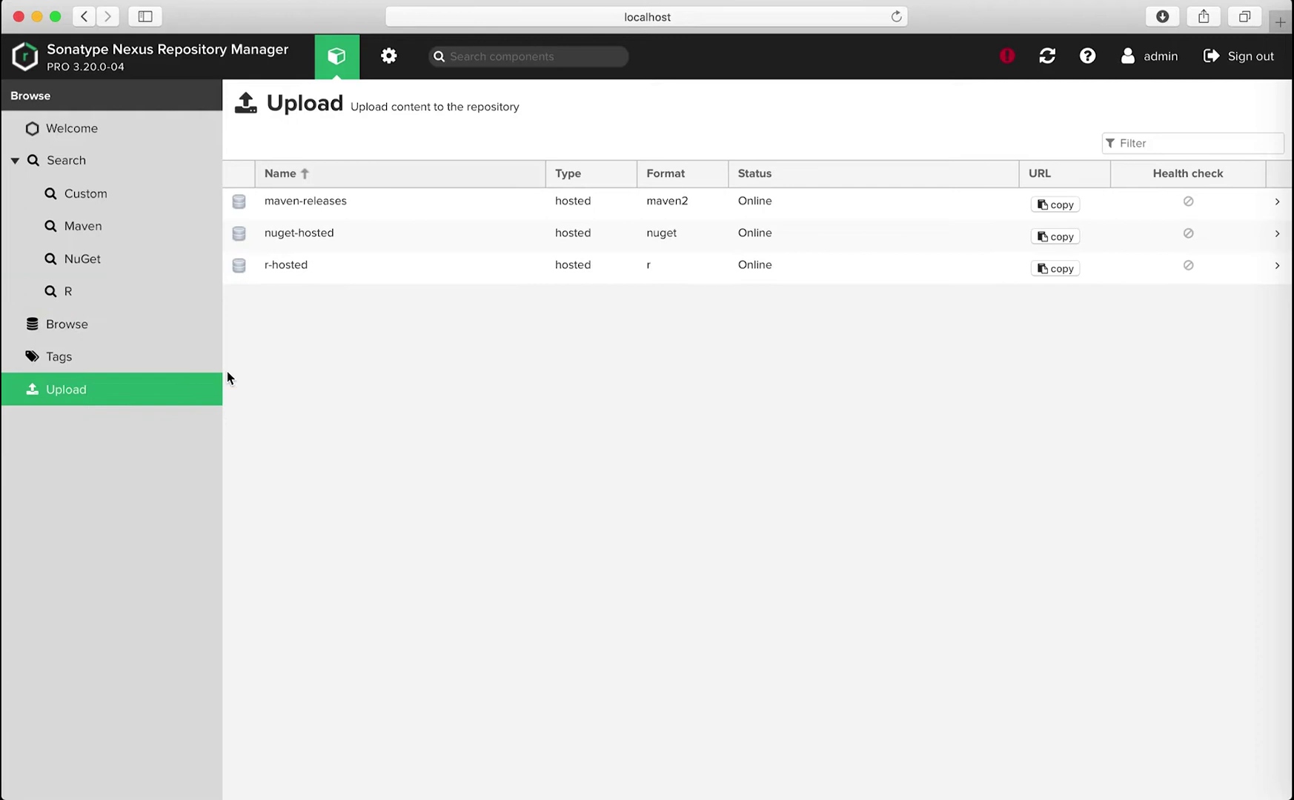
Step: Upload myfunpackage_1.0.tar.gz to r-hosted with package path src/contrib
left_click(339, 268)
left_click(511, 214)
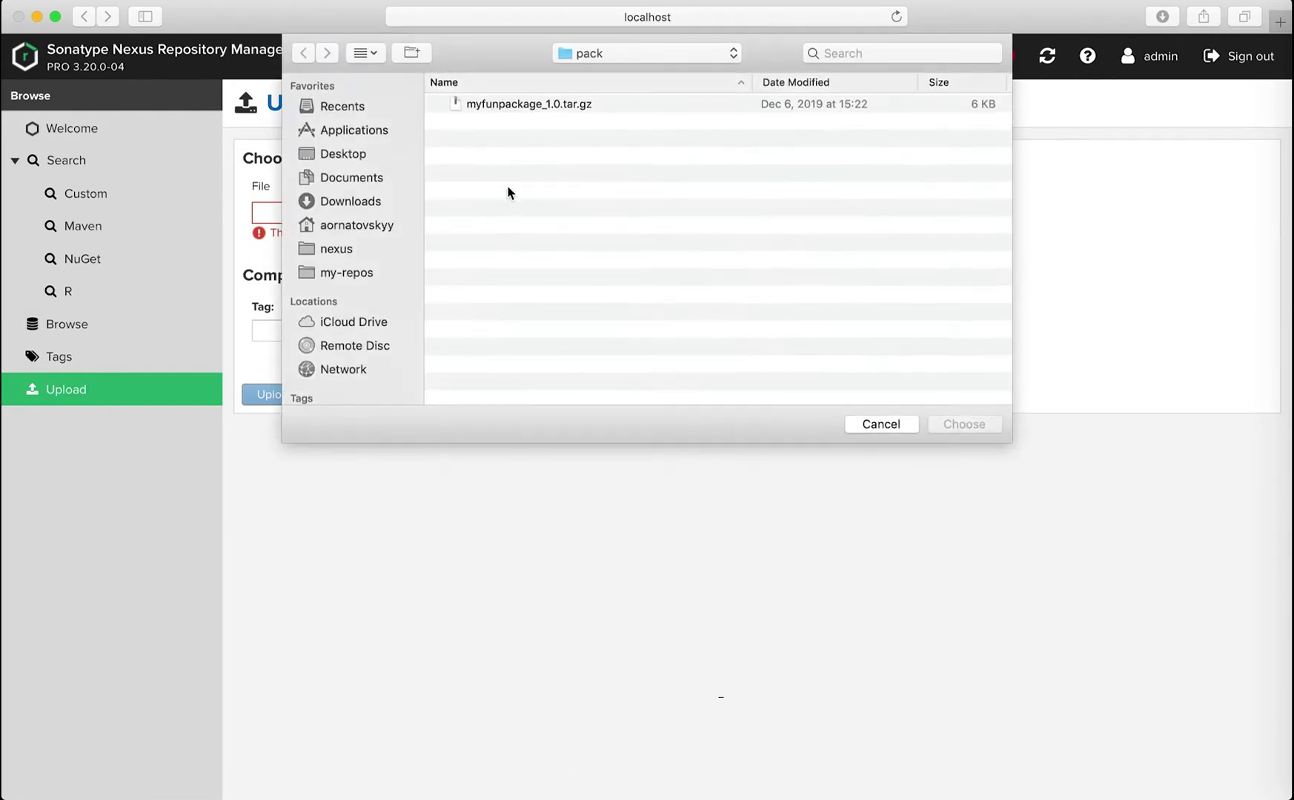
double_click(496, 105)
left_click(582, 205)
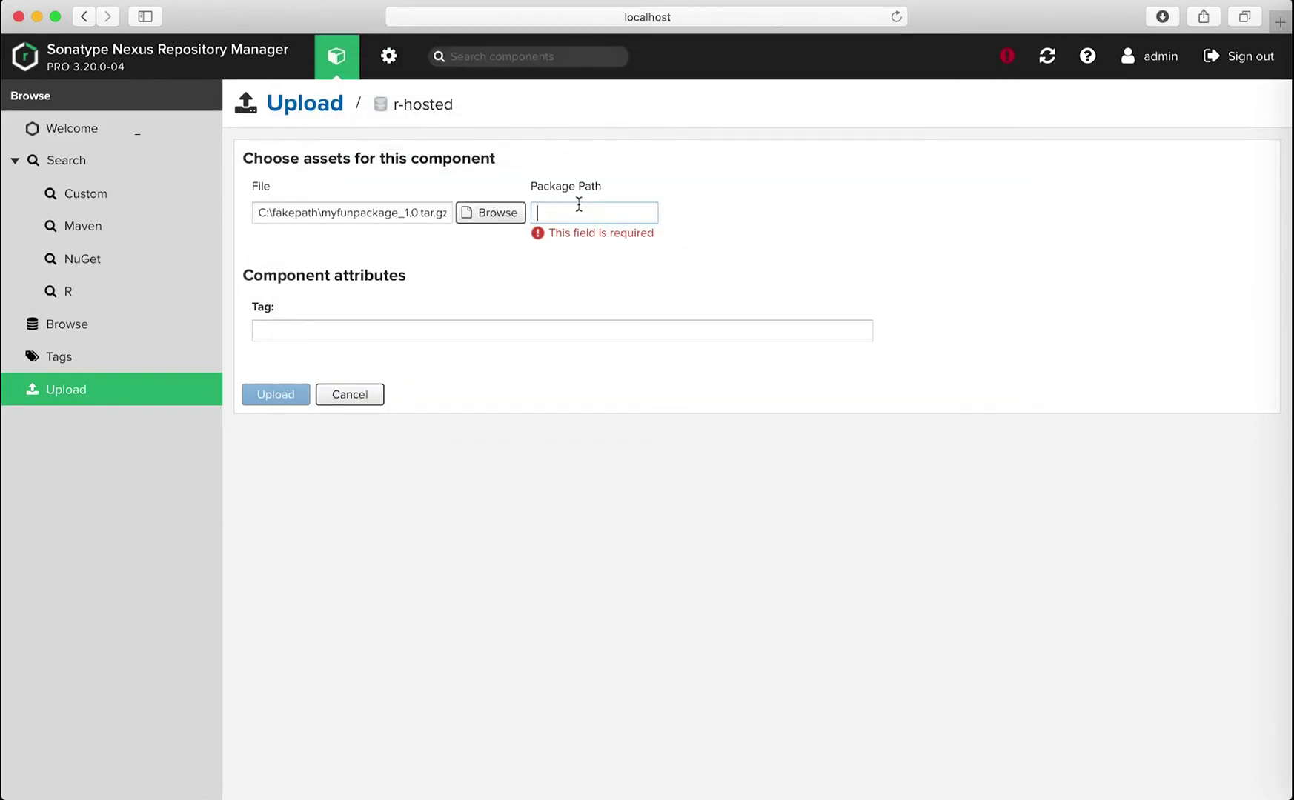
type("src/")
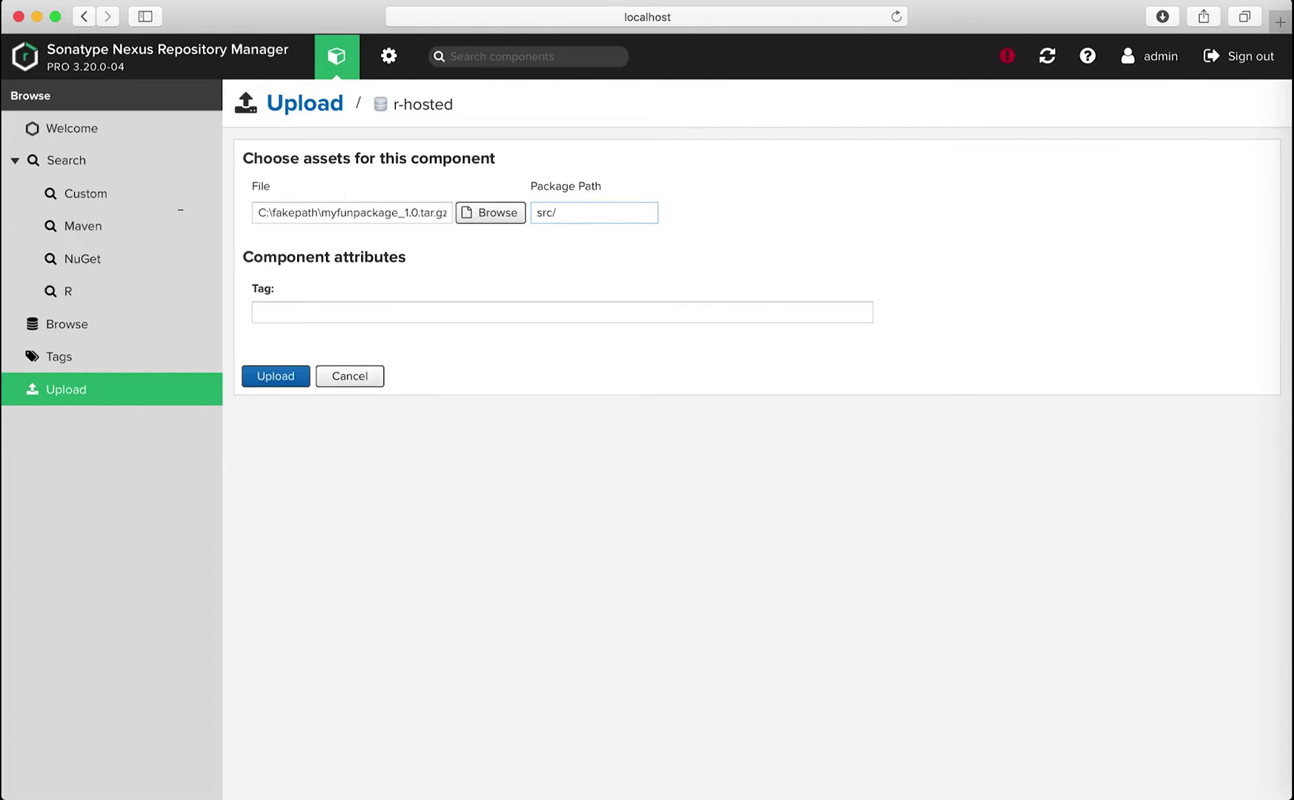
type("contri")
type("b")
left_click(275, 380)
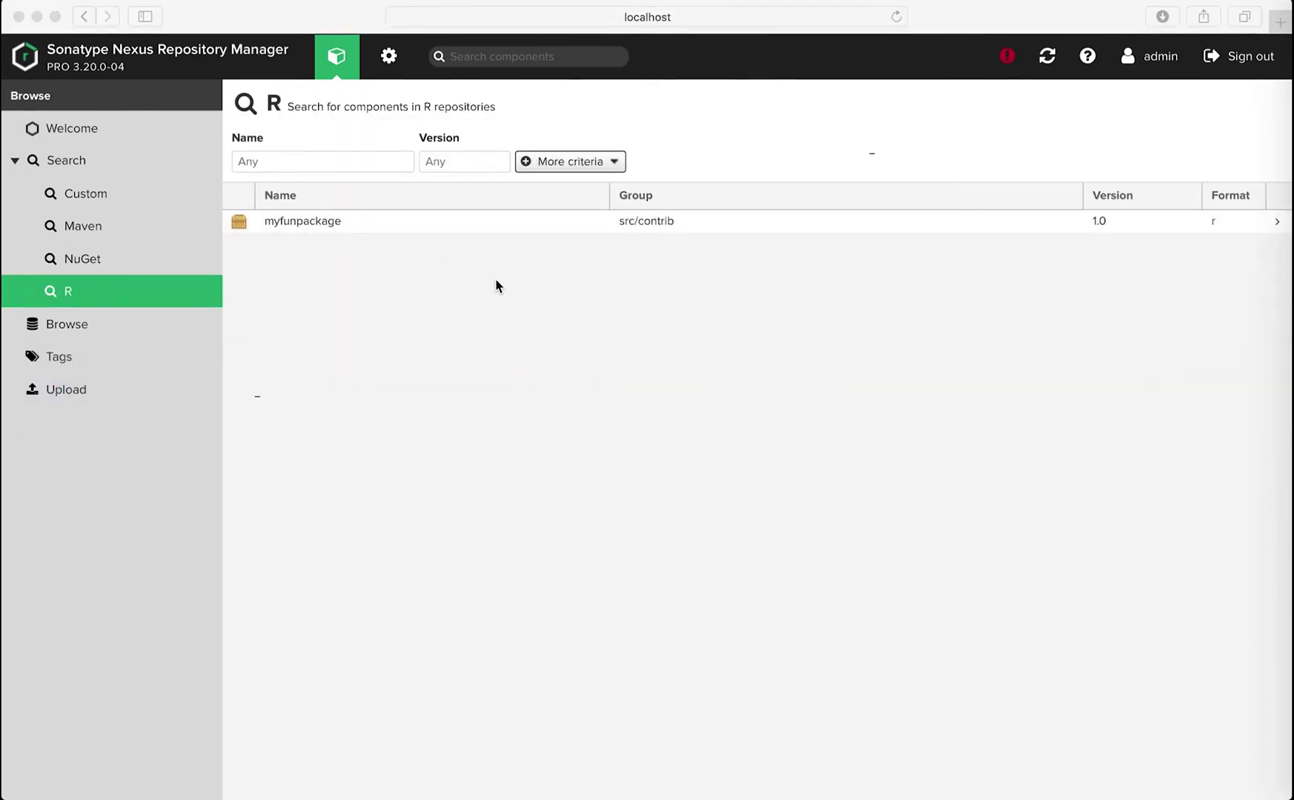
key("super+space")
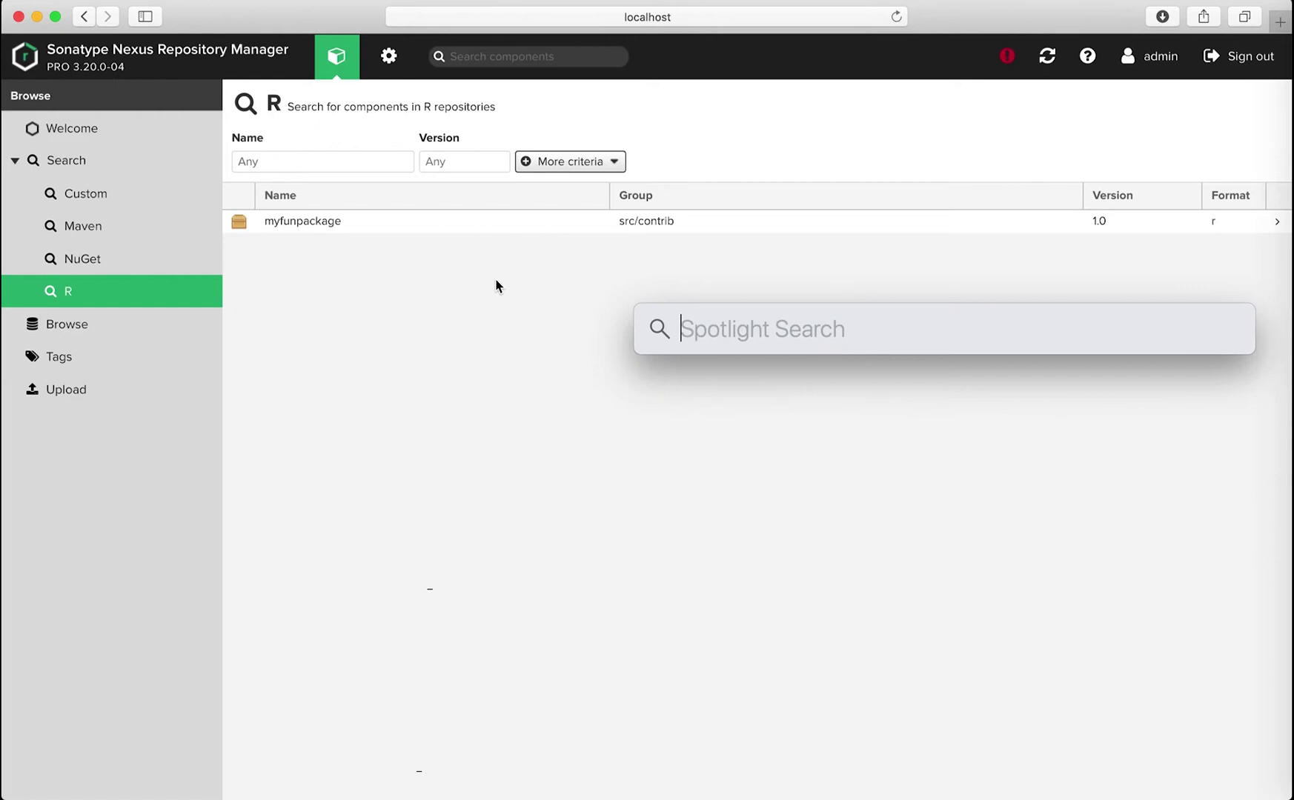
type("r")
Step: Launch R and run the recalled install.packages for myfunpackage from r-hosted
key("Return")
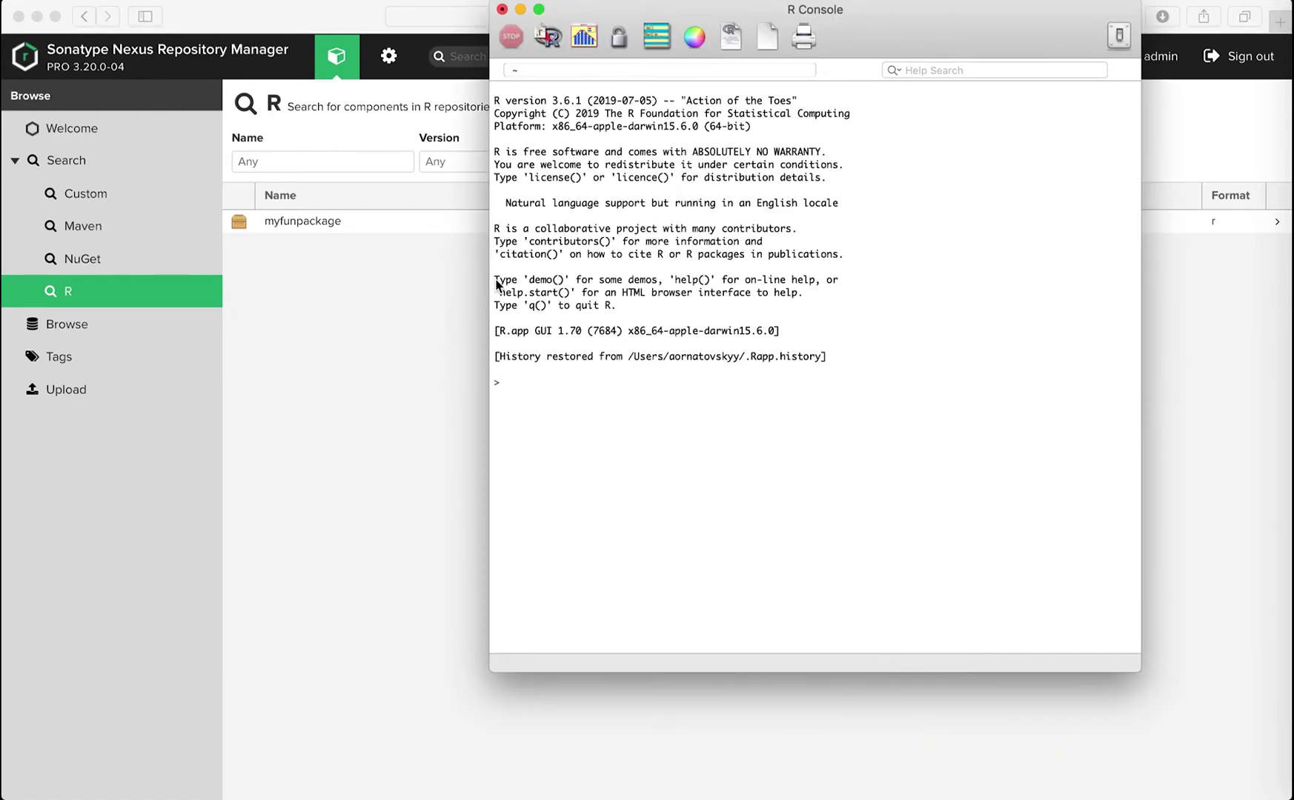
key("Up")
key("Up")
key("Up")
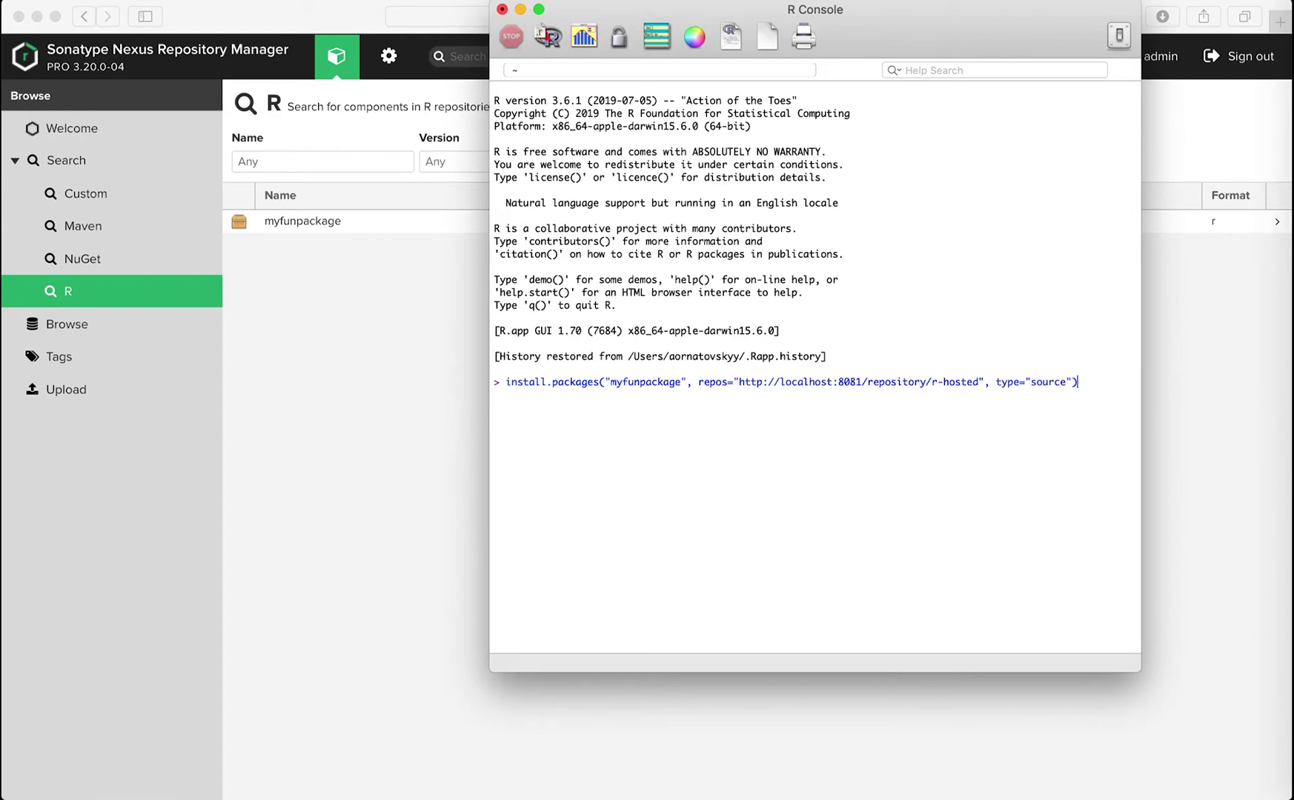
key("Return")
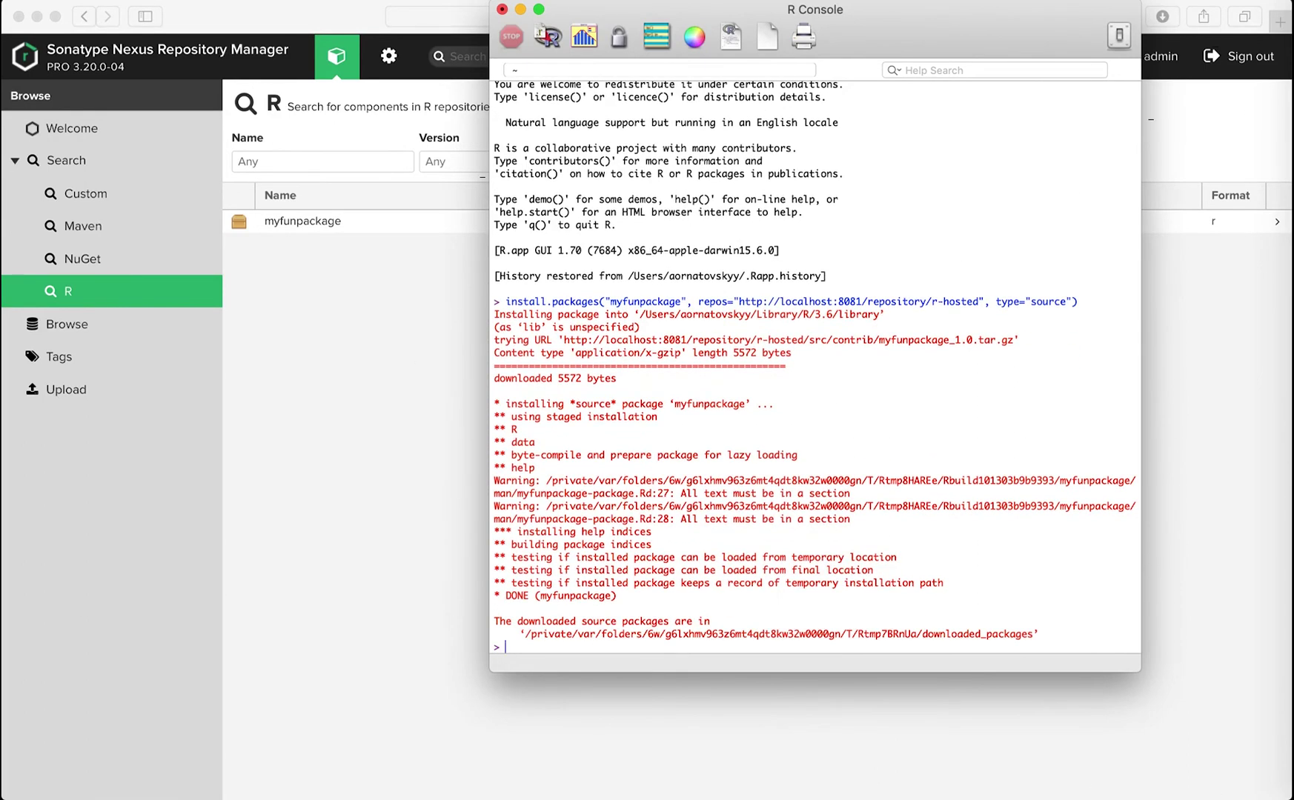
key("Up")
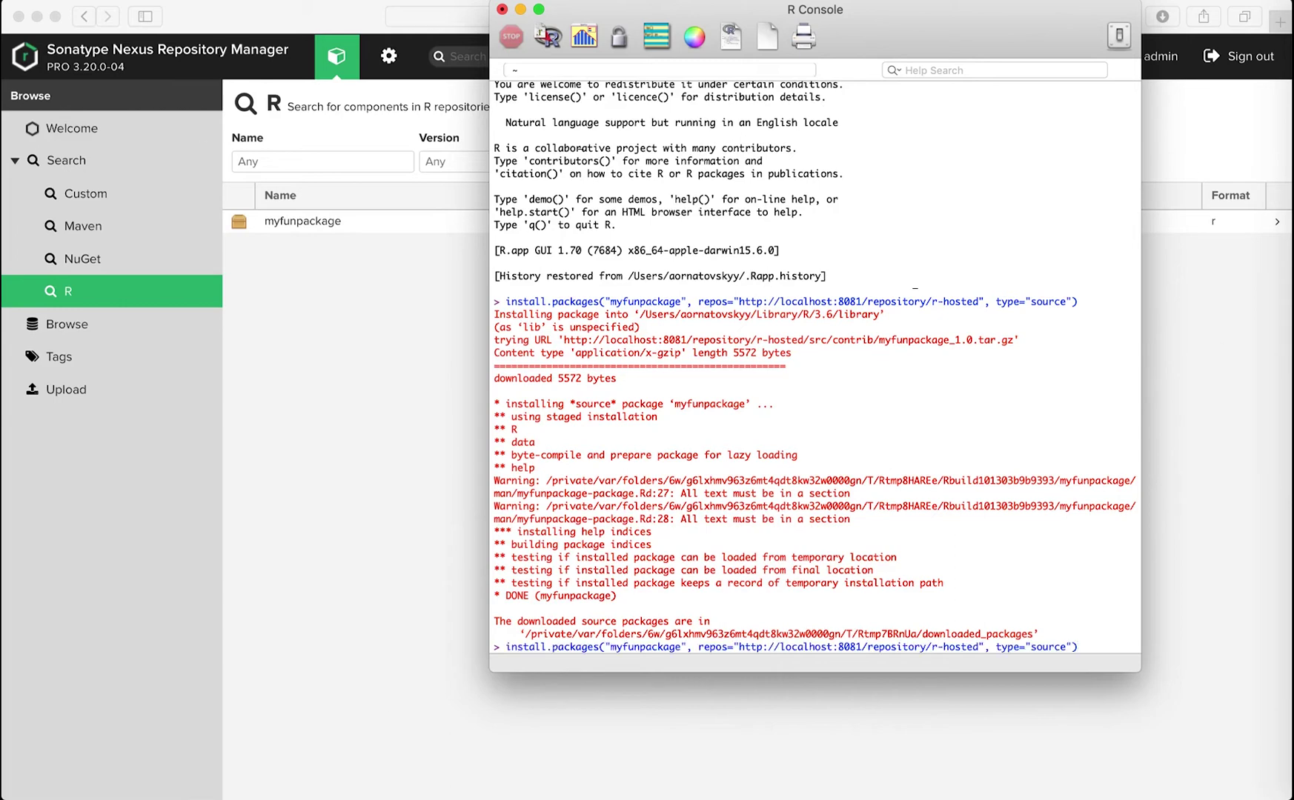
key("Up")
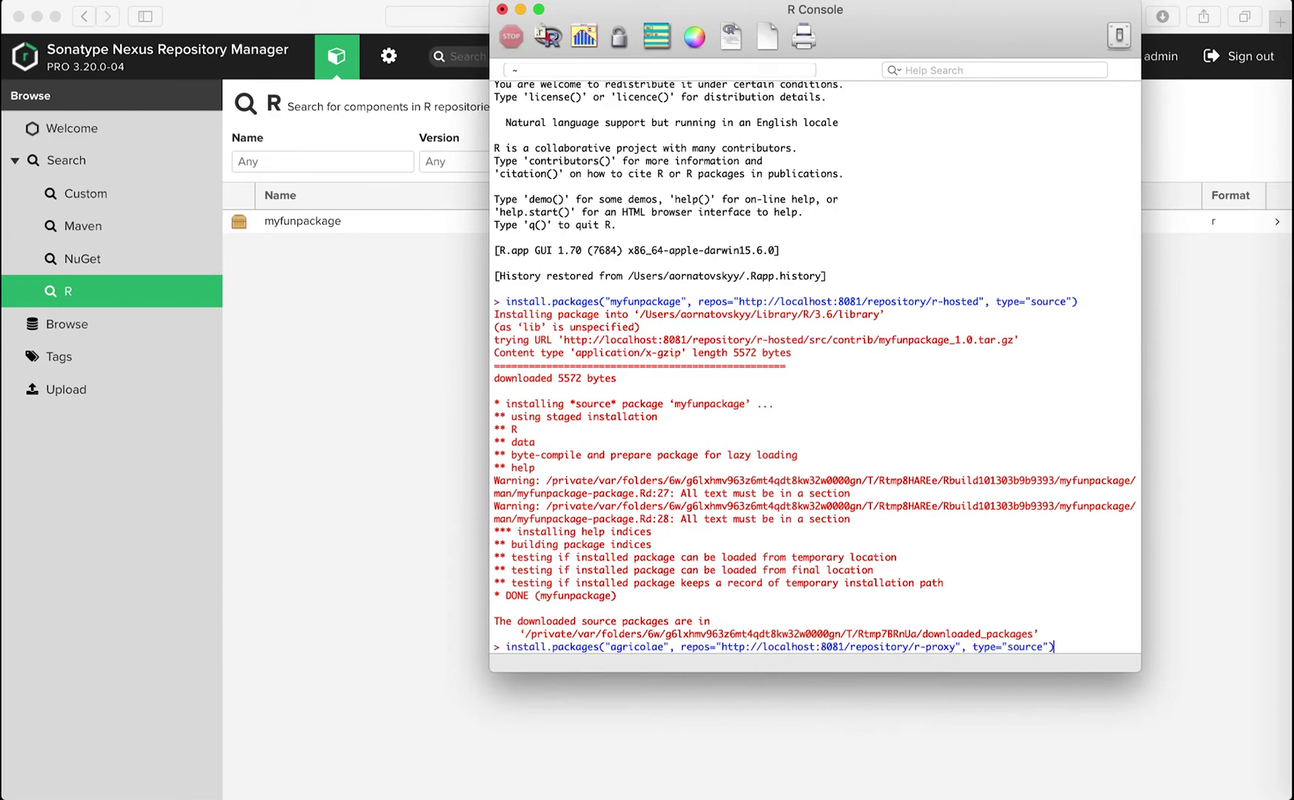
Step: Install XML as a binary package from r-proxy twice and select the download output
key("Up")
key("Return")
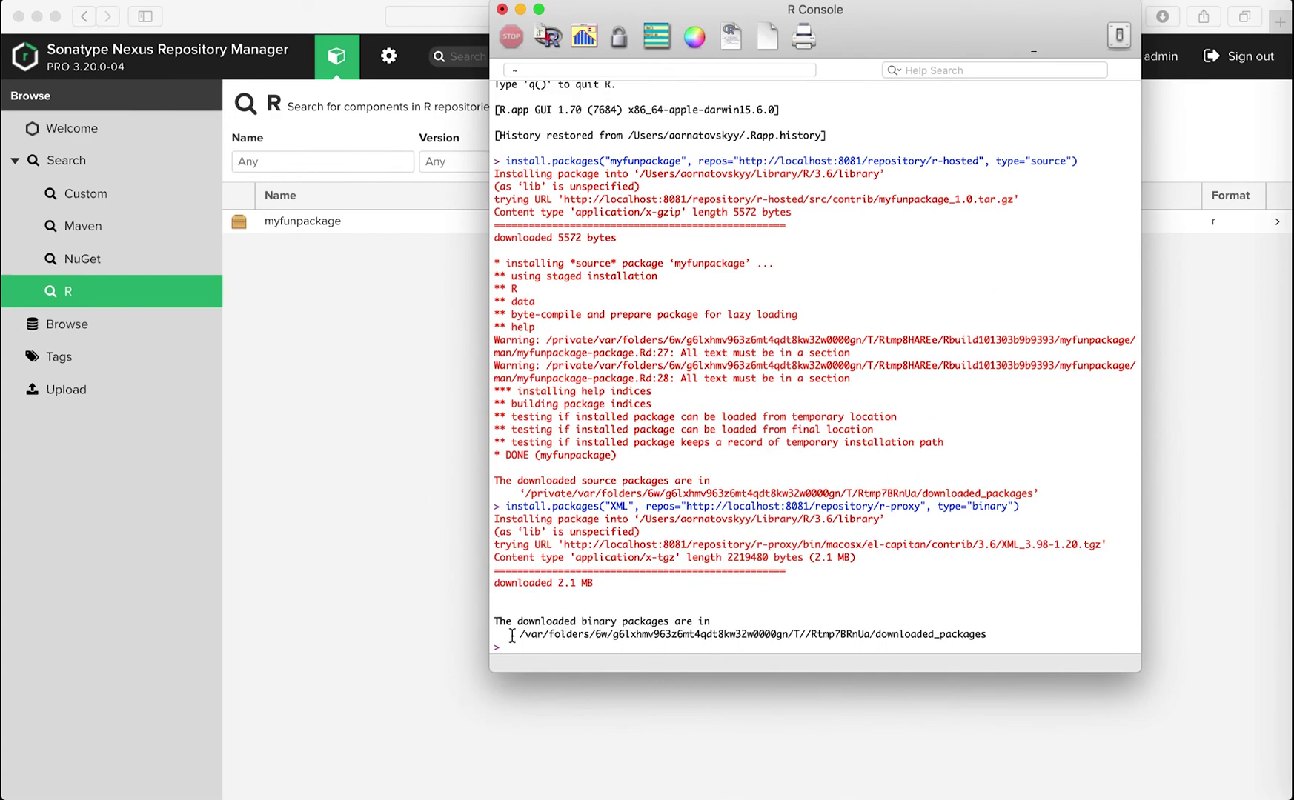
key("Up")
key("Return")
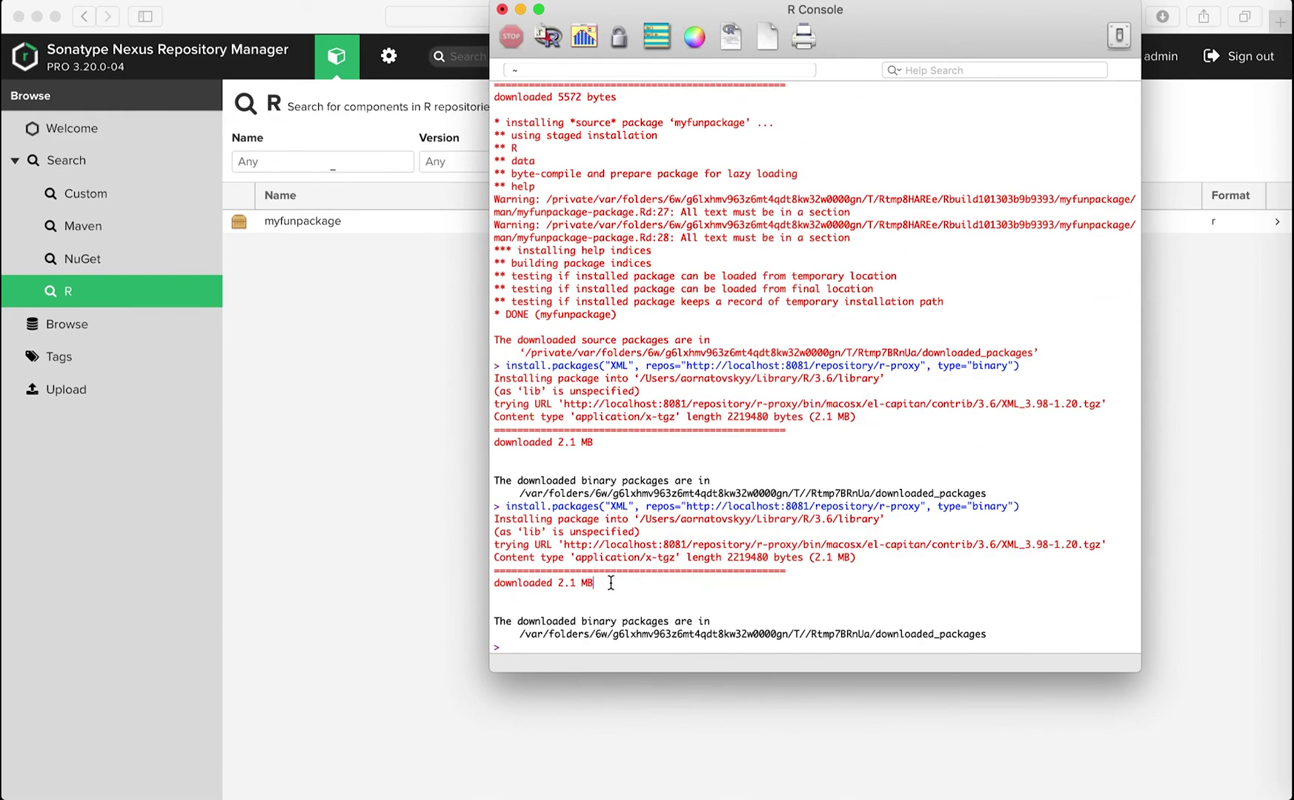
left_click_drag(610, 584, 490, 518)
Step: Return to Nexus and refresh the R component search results
left_click(323, 255)
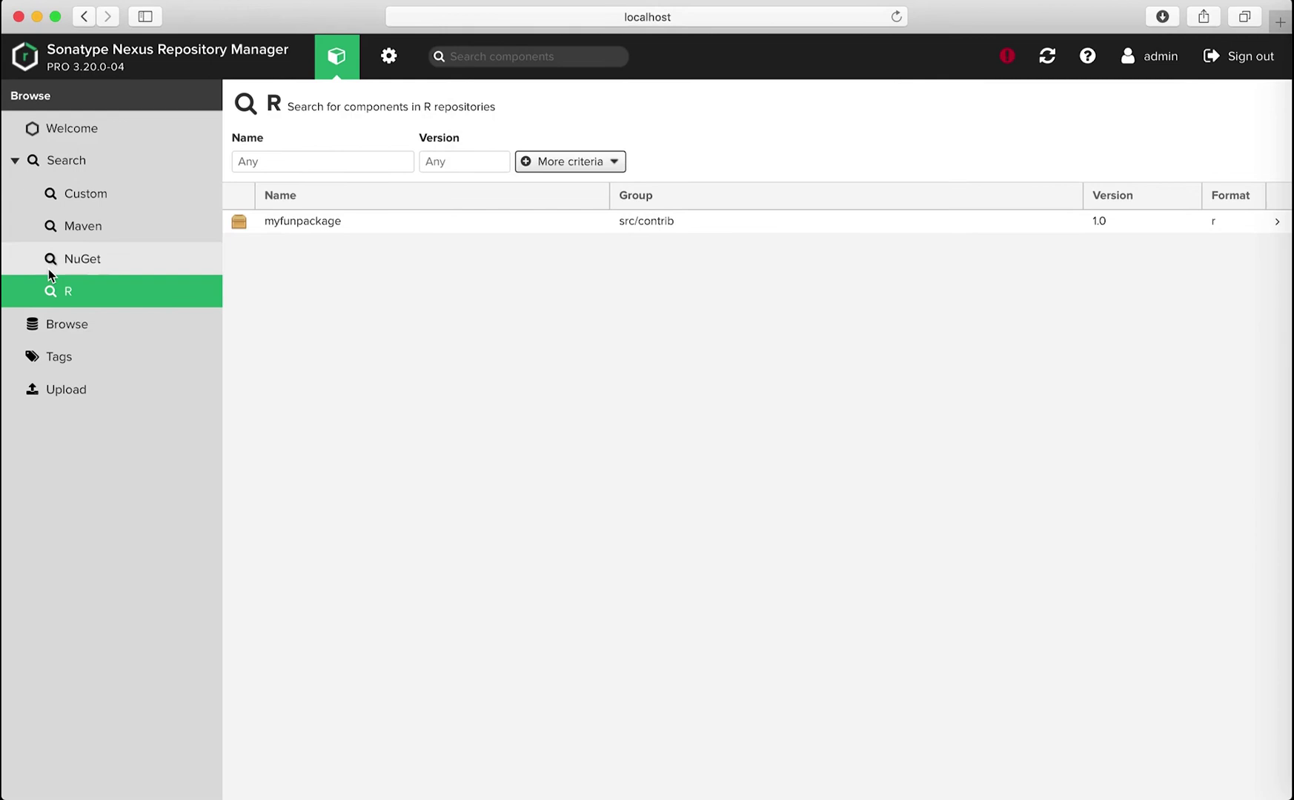
left_click(1046, 56)
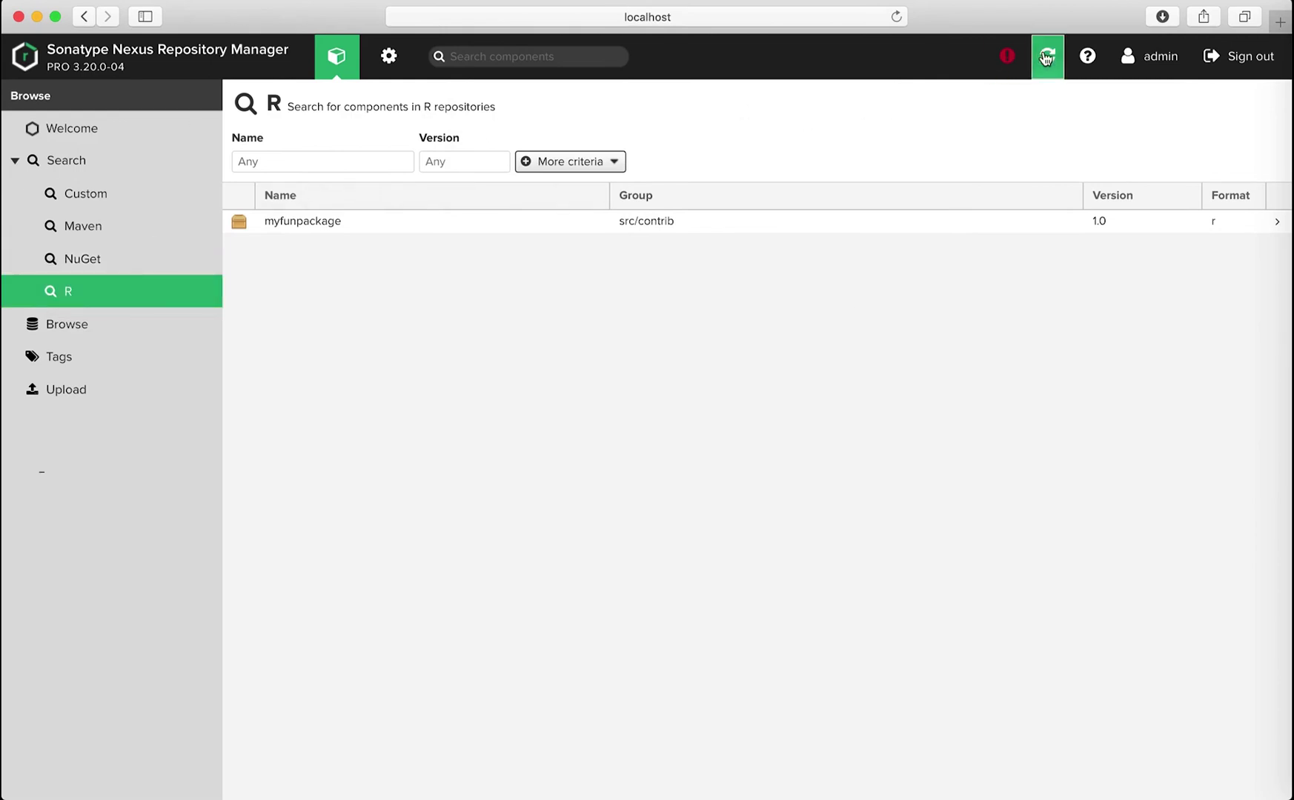